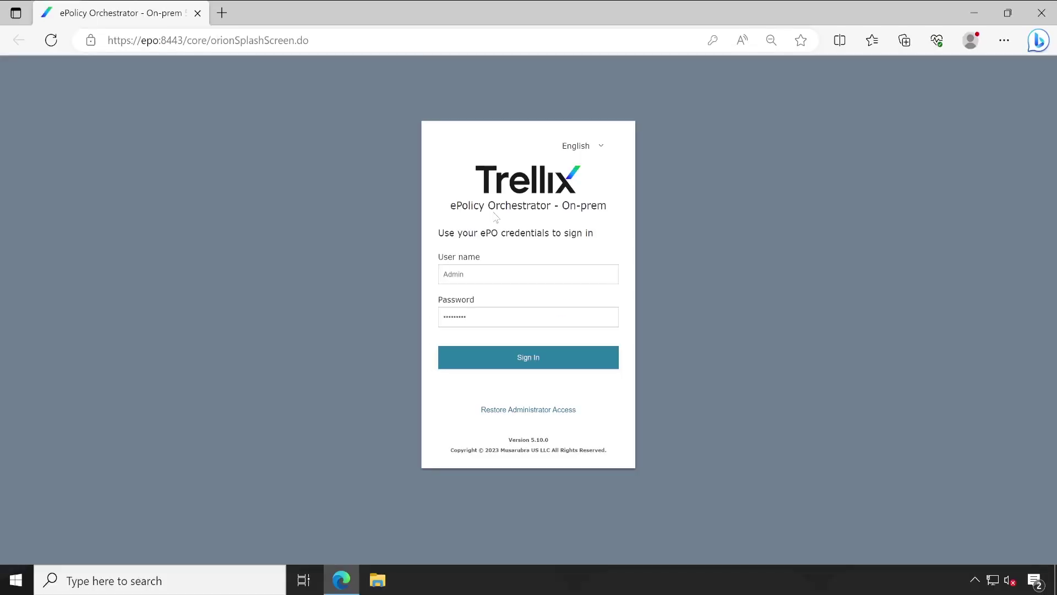
# - Sign in and view the Drive Encryption dashboard: version 7.4.1.12, PC Software provider, zero activation failures
pyautogui.click(523, 363)
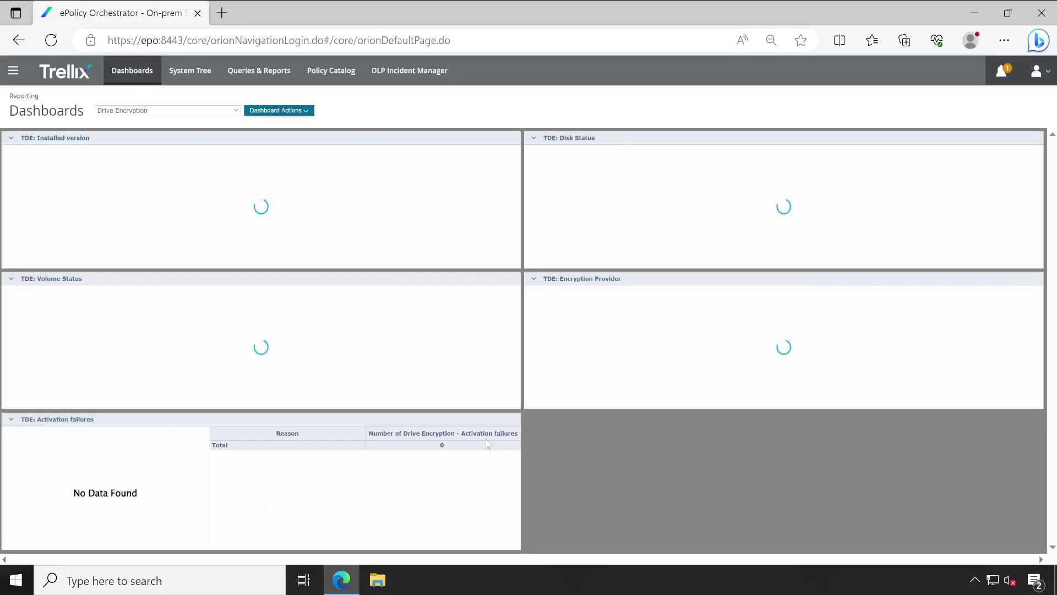
pyautogui.click(175, 112)
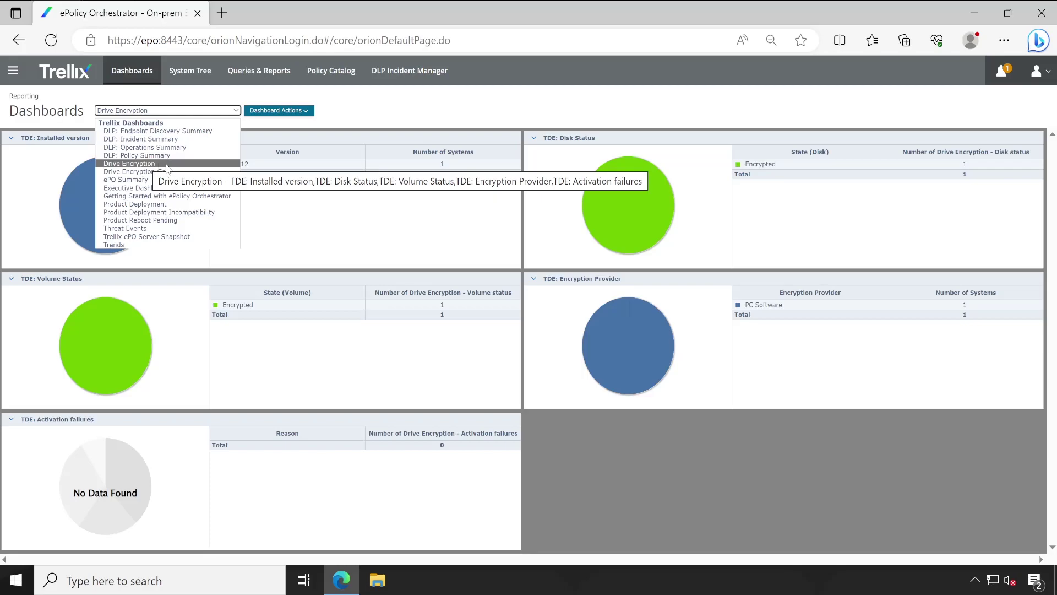
pyautogui.click(243, 176)
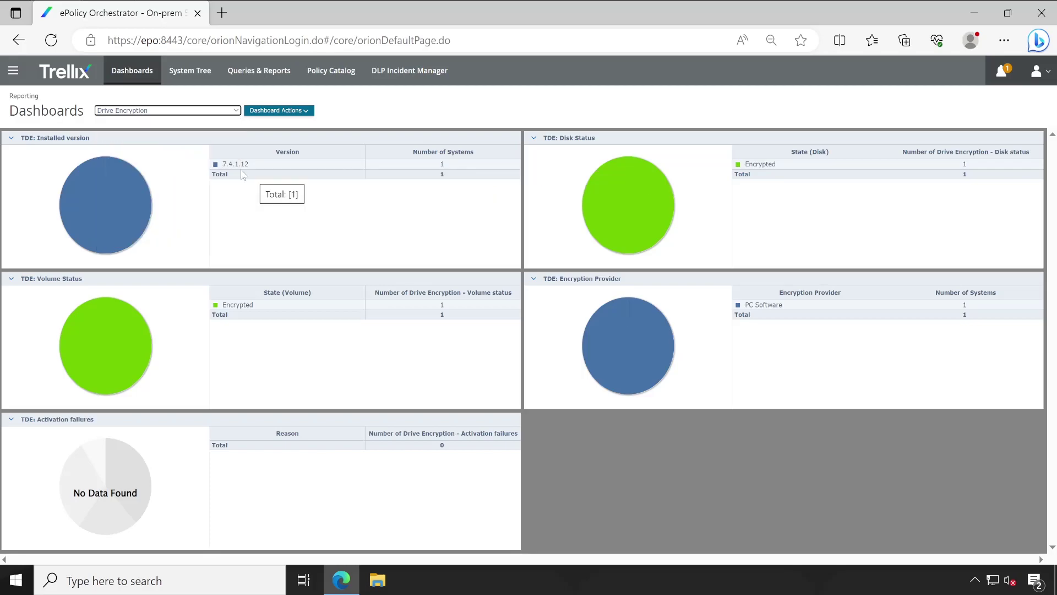
pyautogui.moveTo(249, 171)
pyautogui.moveTo(818, 168)
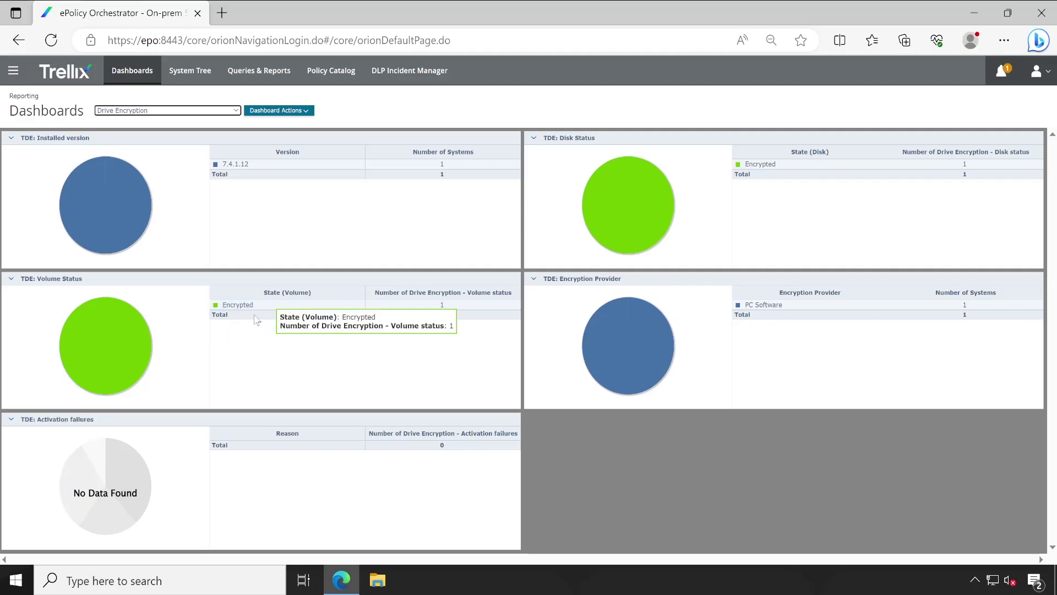
# - Read the dashboard chart values, then go to the System Tree showing system T1
pyautogui.moveTo(251, 322)
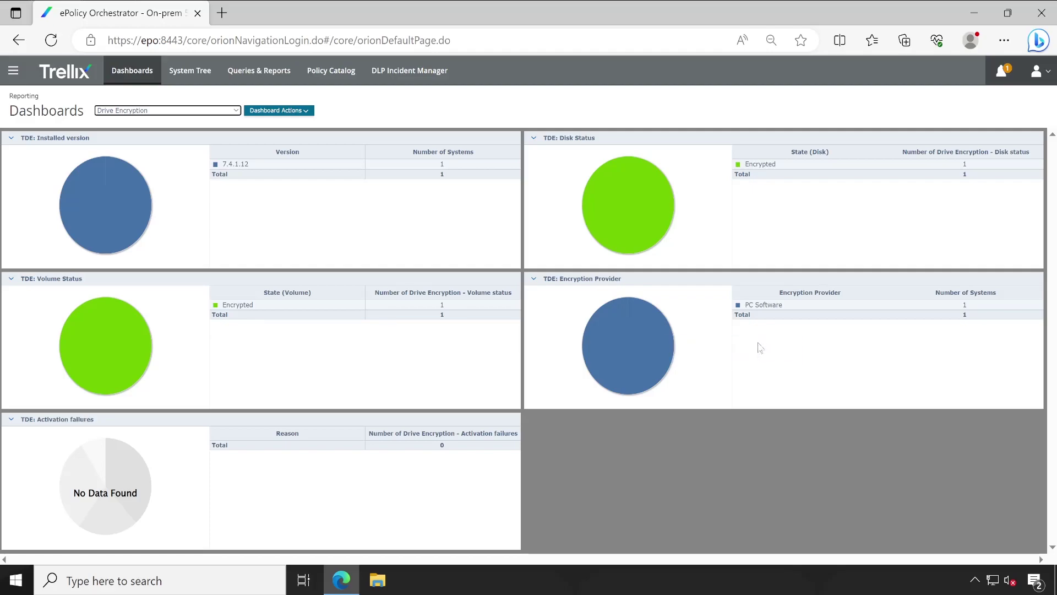
pyautogui.moveTo(779, 316)
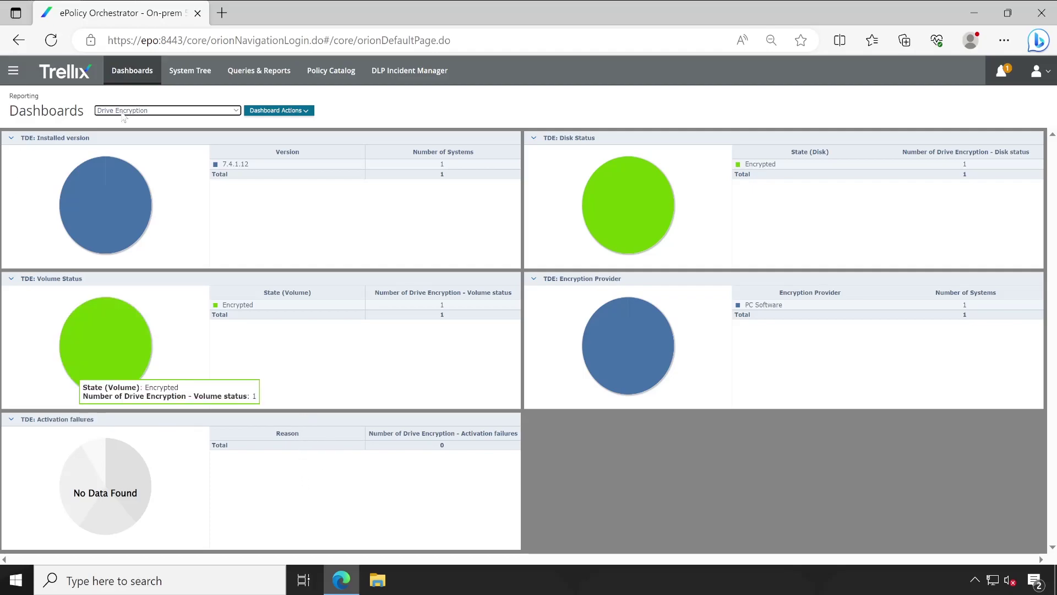
pyautogui.click(199, 77)
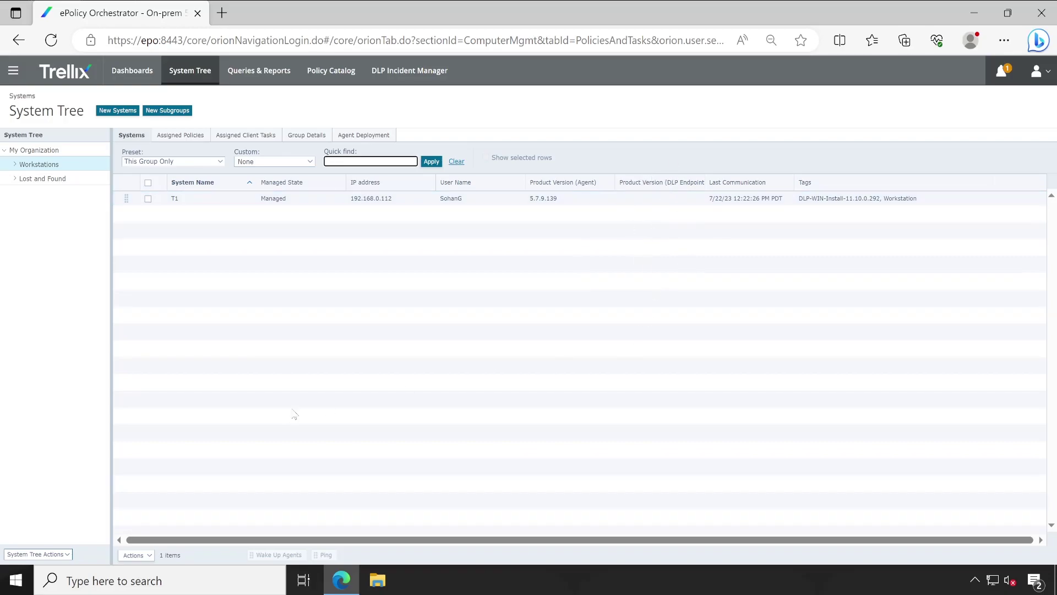
# - Bring up Choose Columns for the System Tree systems table from its Actions menu
pyautogui.click(135, 555)
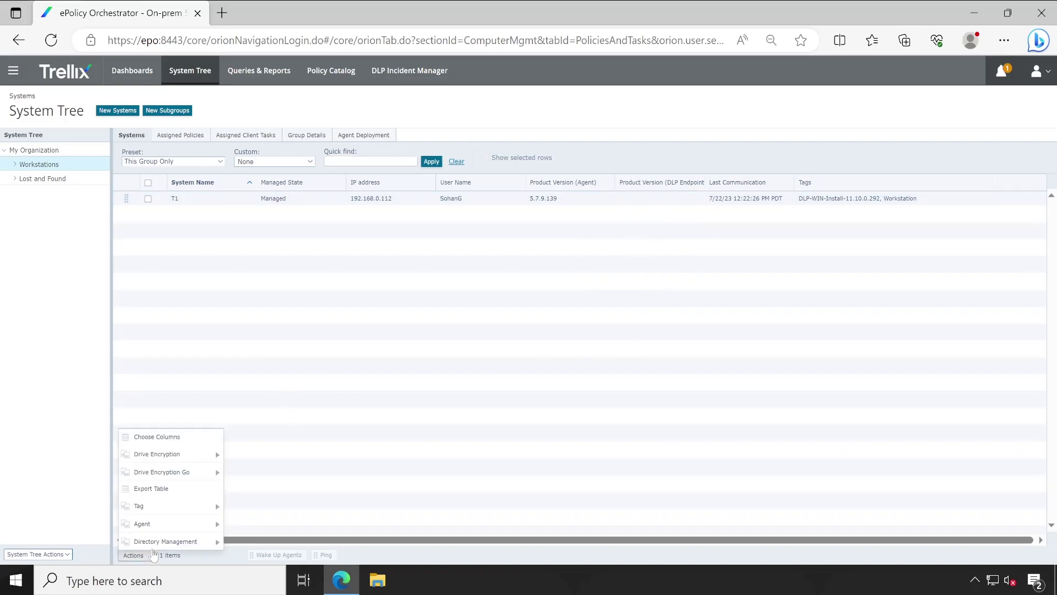
pyautogui.click(183, 442)
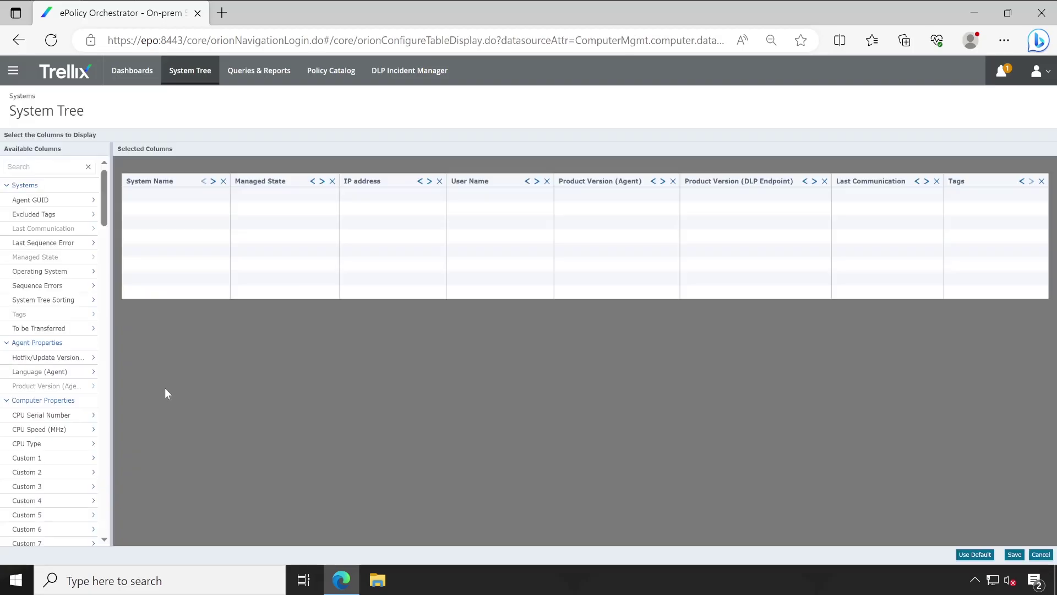
# - Add the Drive Encryption Windows, Agent and Go product version columns after Product Version (Agent)
pyautogui.write('version')
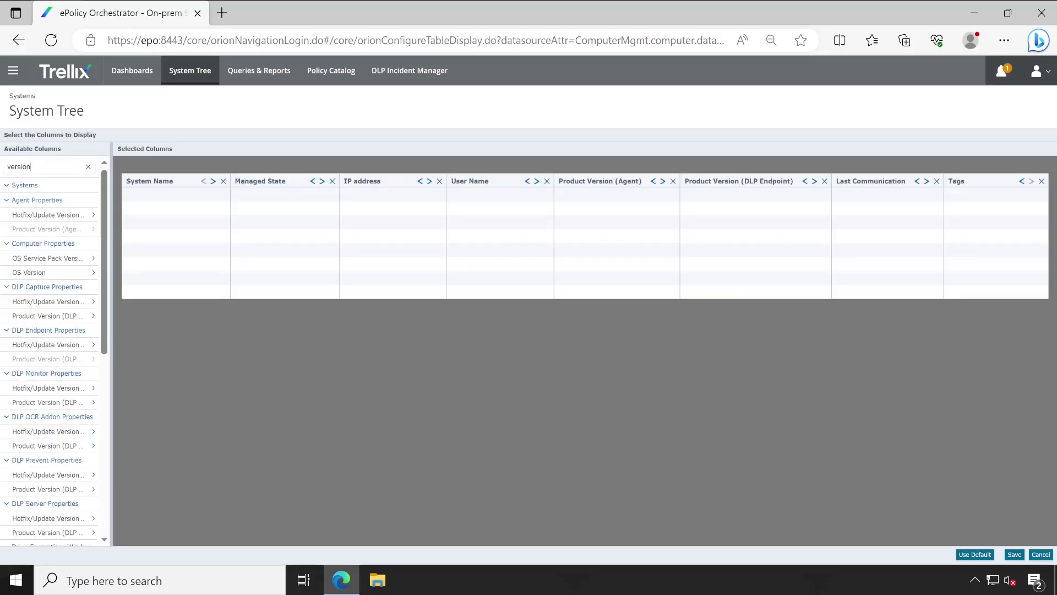
pyautogui.scroll(-4, 53, 298)
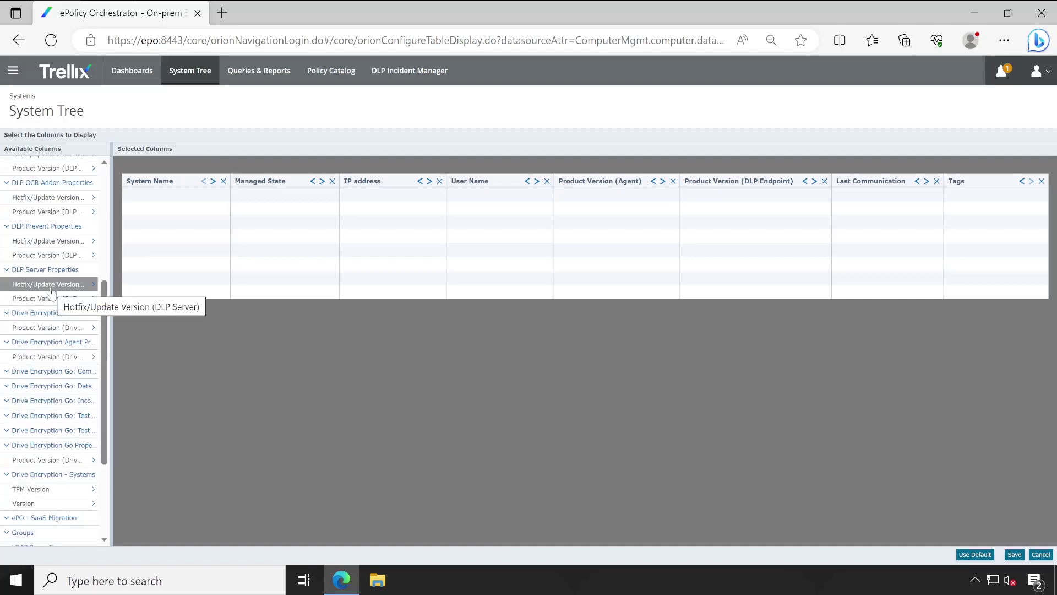
pyautogui.click(43, 329)
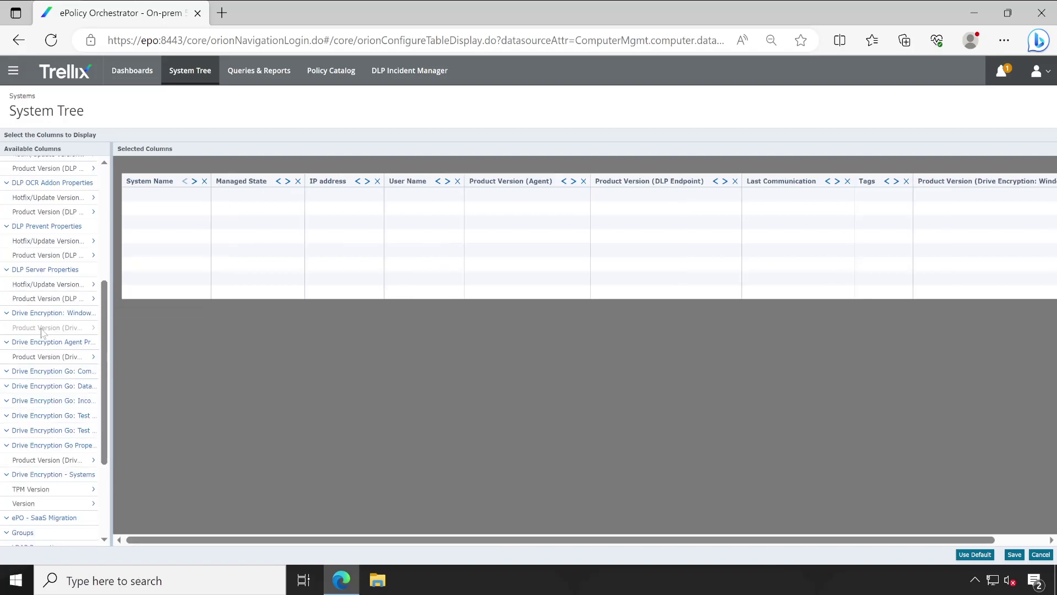
pyautogui.moveTo(933, 182); pyautogui.dragTo(611, 190)
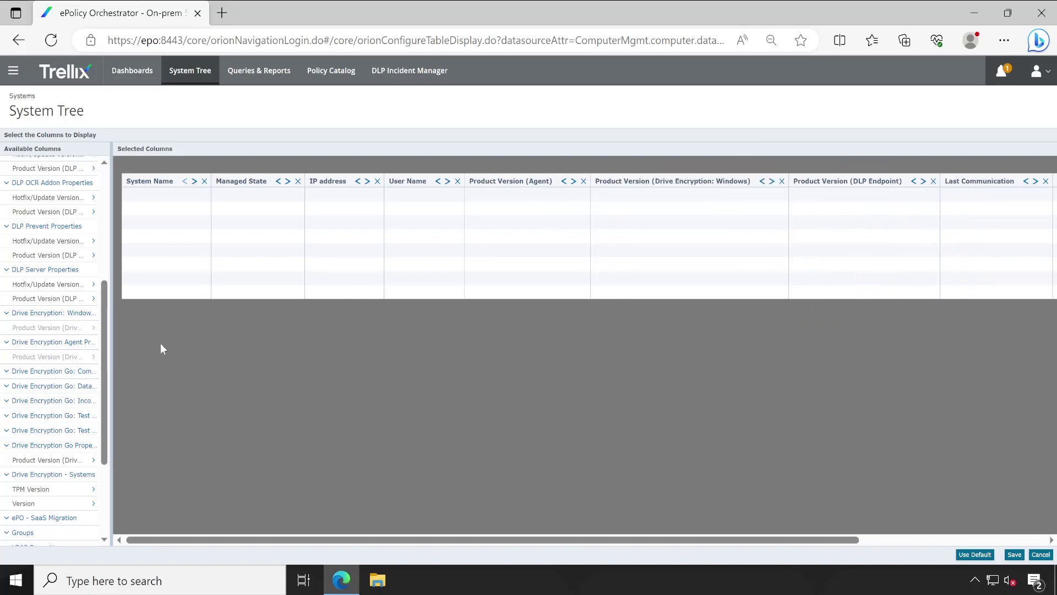
pyautogui.click(892, 539)
pyautogui.moveTo(986, 181); pyautogui.dragTo(463, 194)
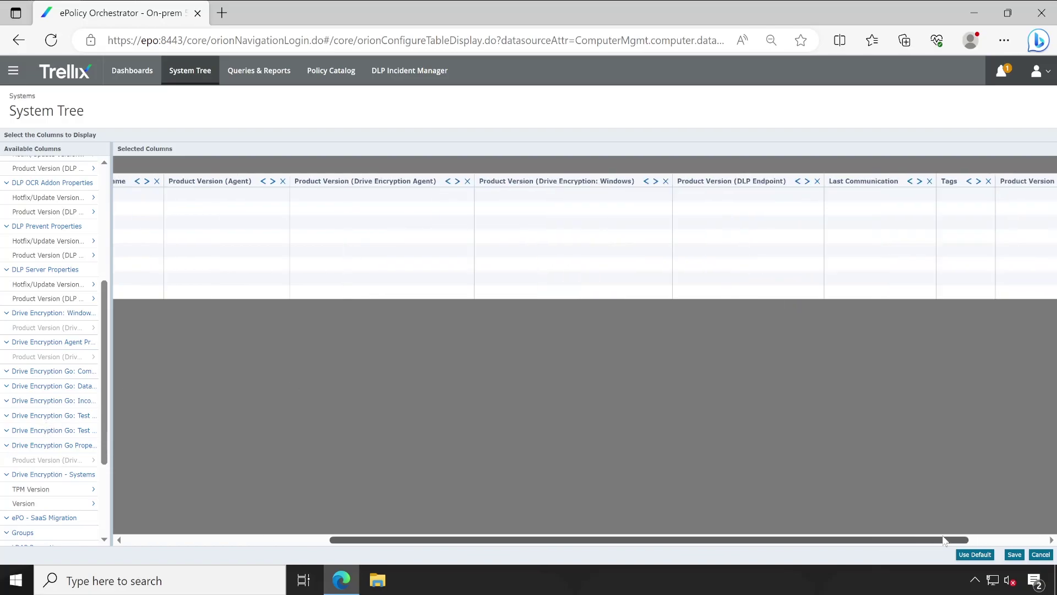
pyautogui.moveTo(947, 541); pyautogui.dragTo(970, 541)
pyautogui.moveTo(1038, 185); pyautogui.dragTo(370, 192)
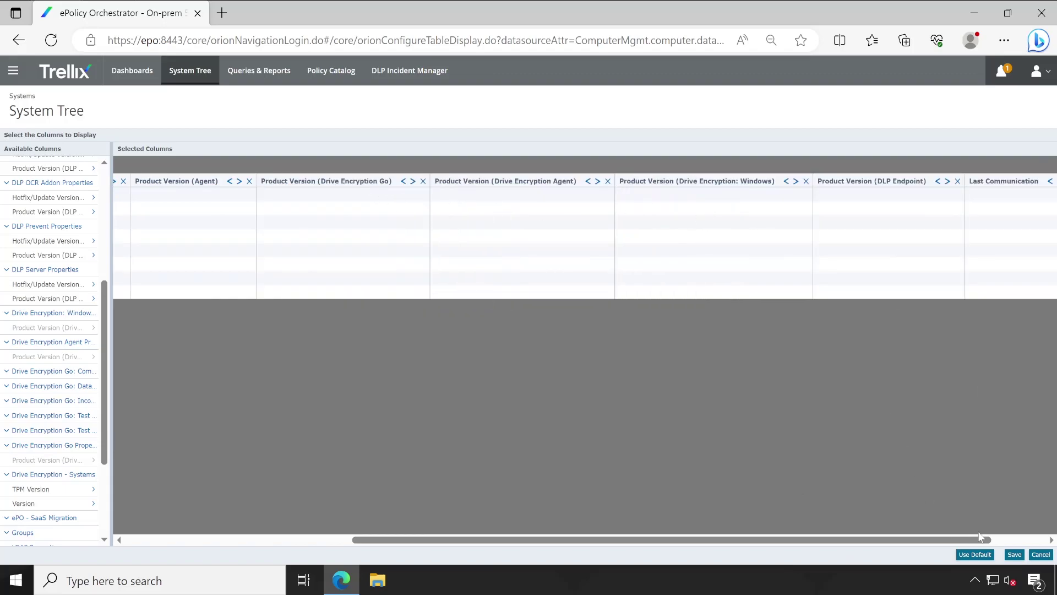
# - Save the column layout and review T1's Drive Encryption versions of 7.4.1.12
pyautogui.click(1014, 554)
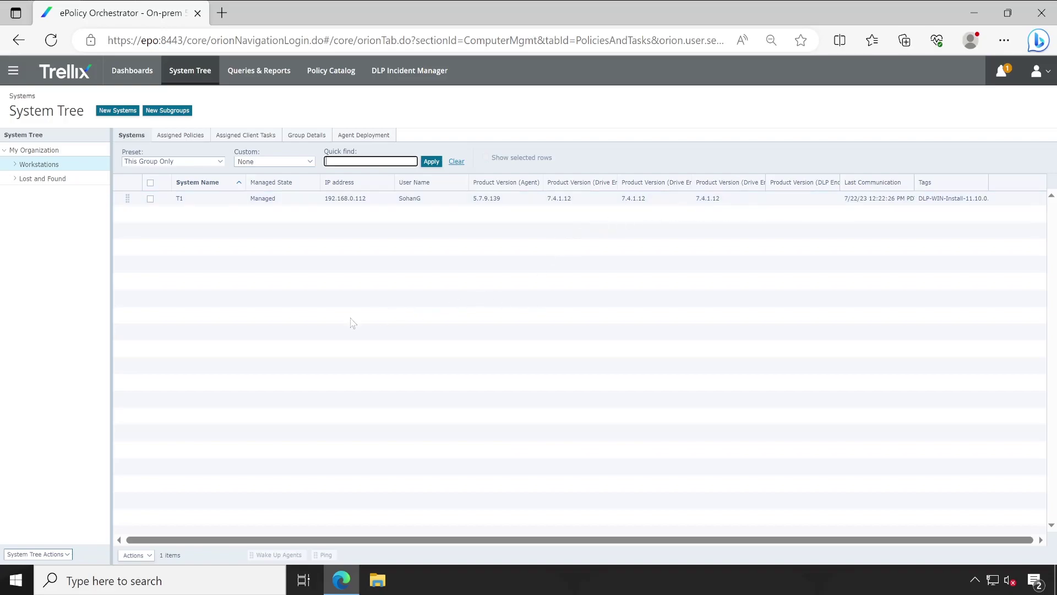
# - In Queries & Reports, show the Drive Encryption Go queries under Trellix Groups
pyautogui.click(256, 71)
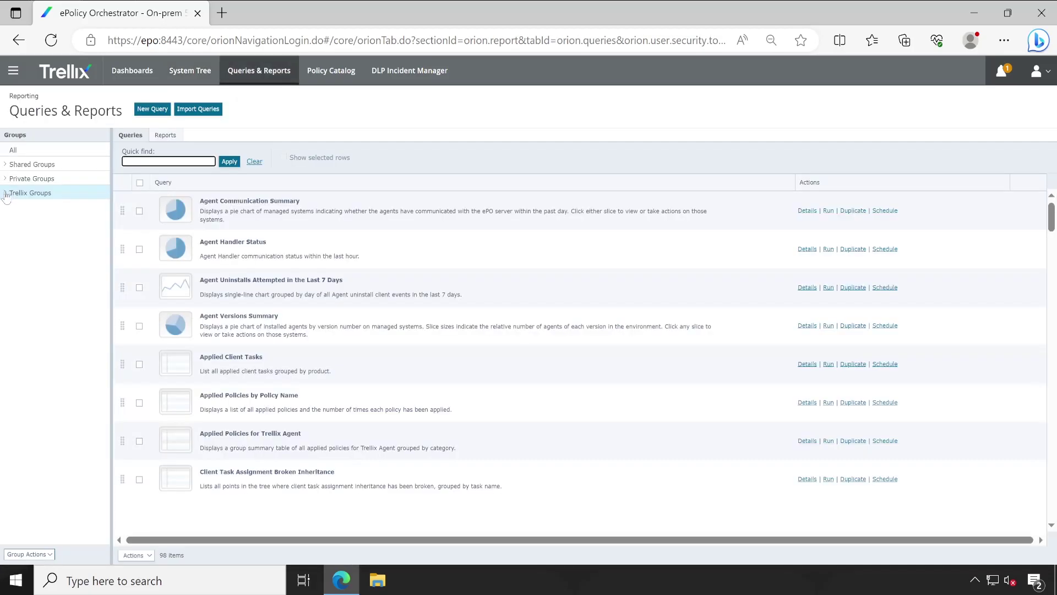
pyautogui.click(5, 193)
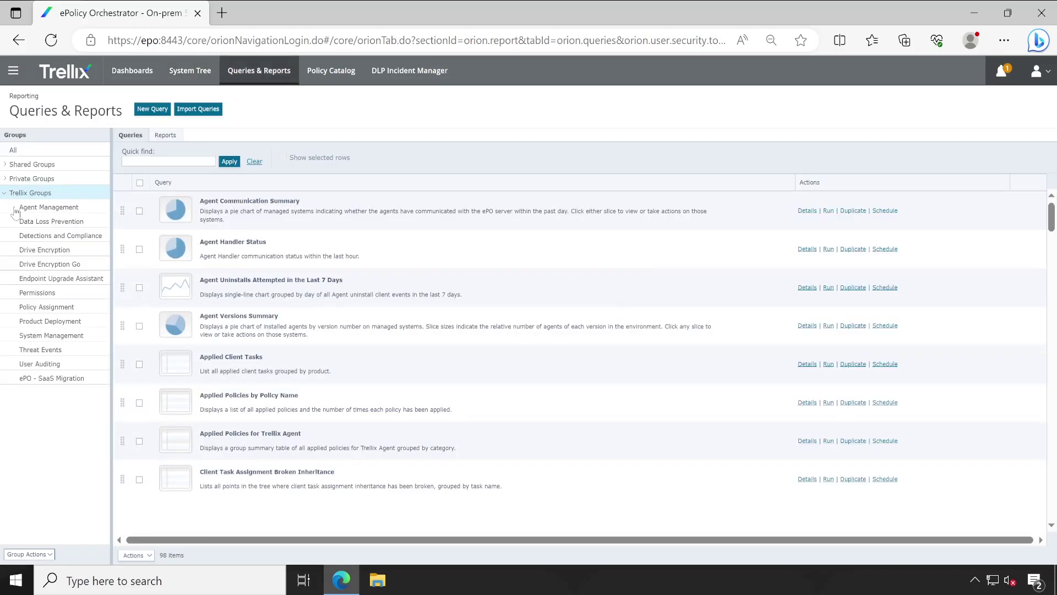
pyautogui.click(54, 253)
pyautogui.click(62, 265)
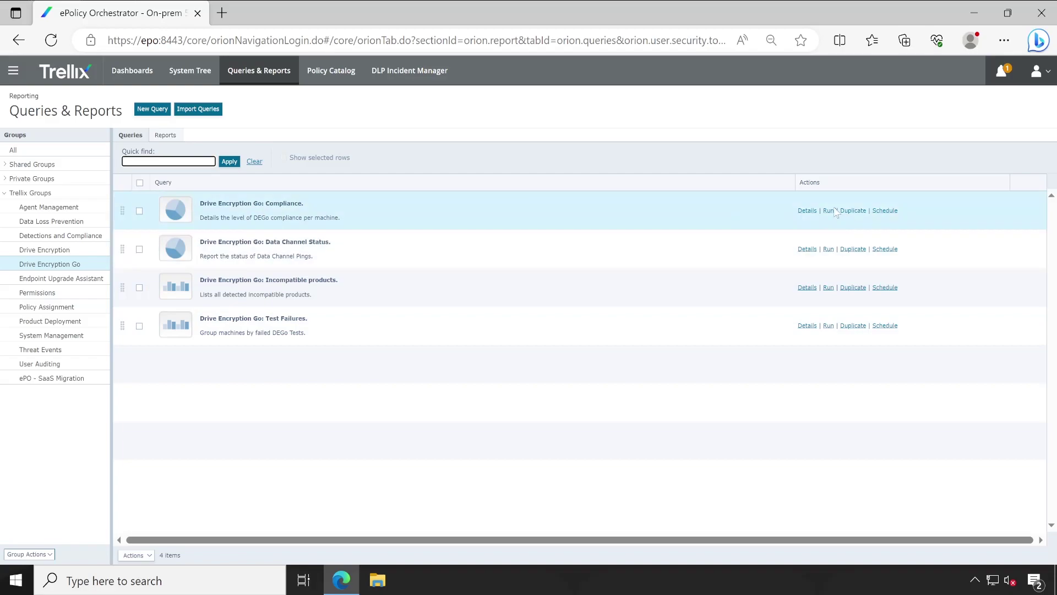
# - Run and close the Drive Encryption Go Compliance and Incompatible products queries
pyautogui.click(828, 211)
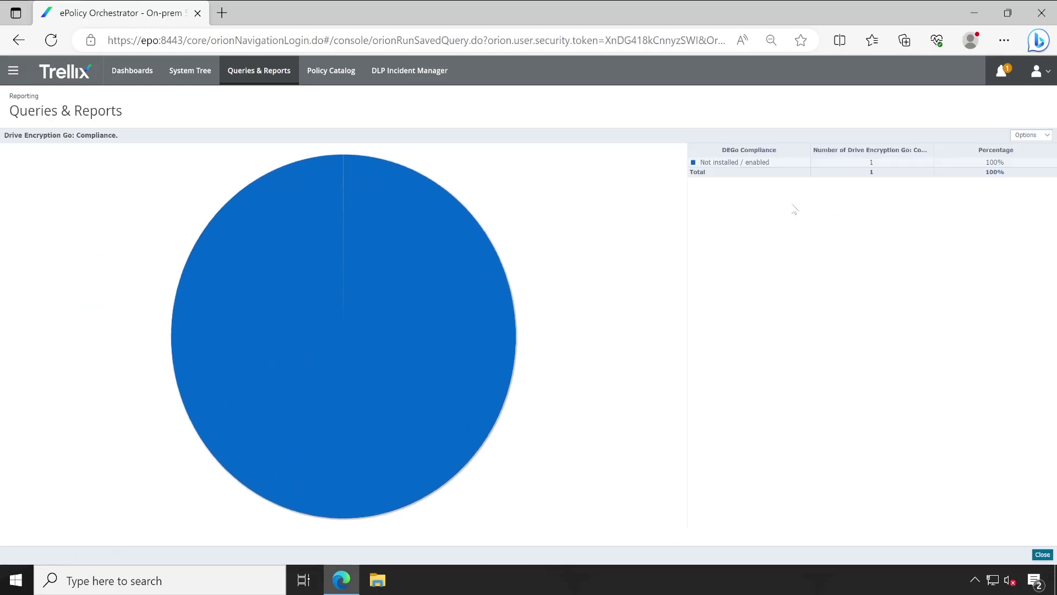
pyautogui.moveTo(774, 165)
pyautogui.click(1043, 555)
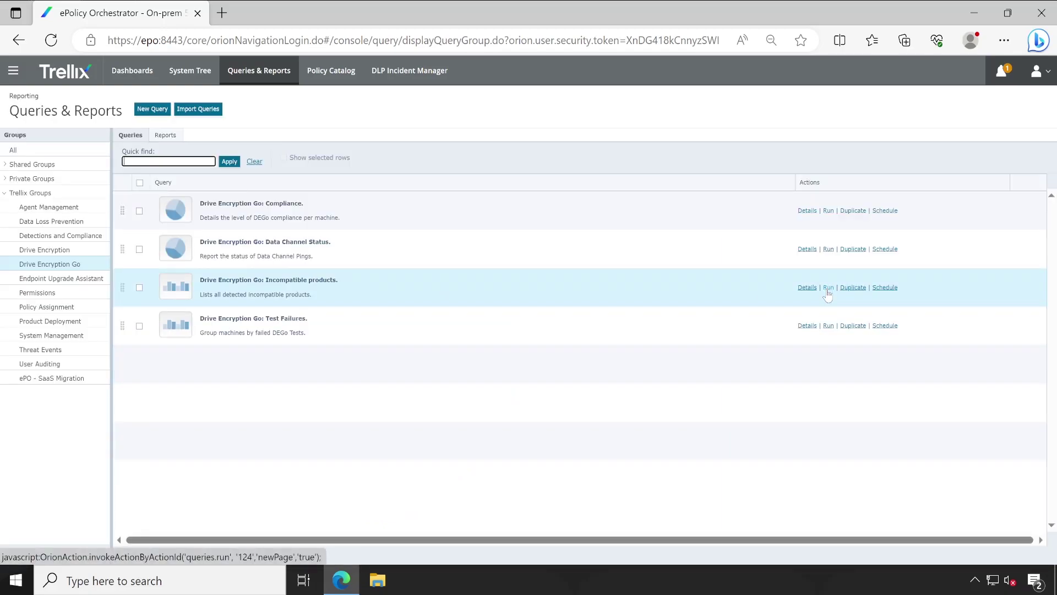
pyautogui.click(828, 288)
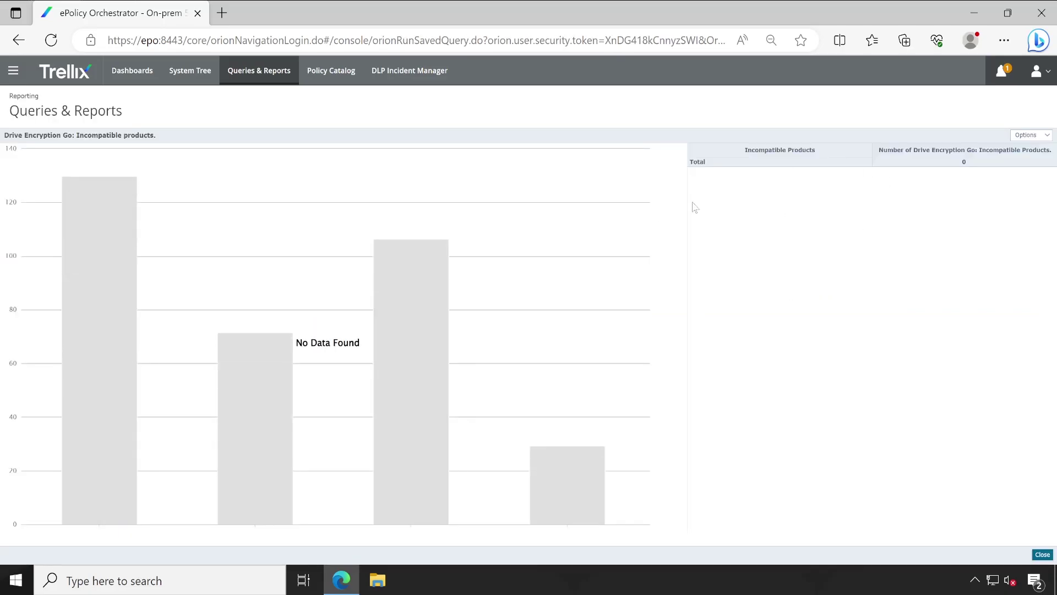
pyautogui.click(1041, 556)
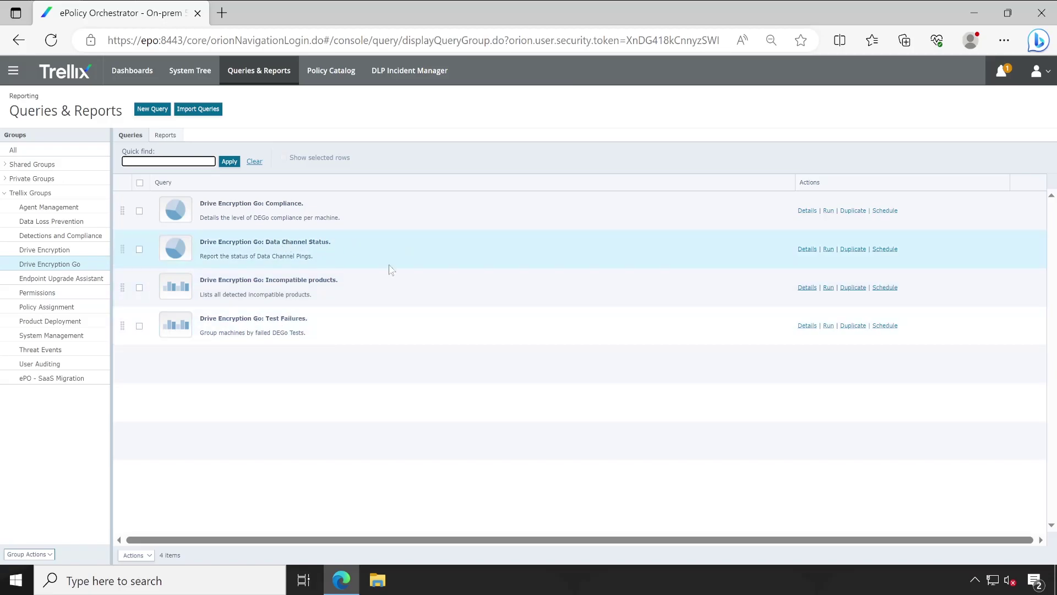
# - Run TDE: Activation failures from the Drive Encryption group, which returns No Data Found
pyautogui.click(79, 251)
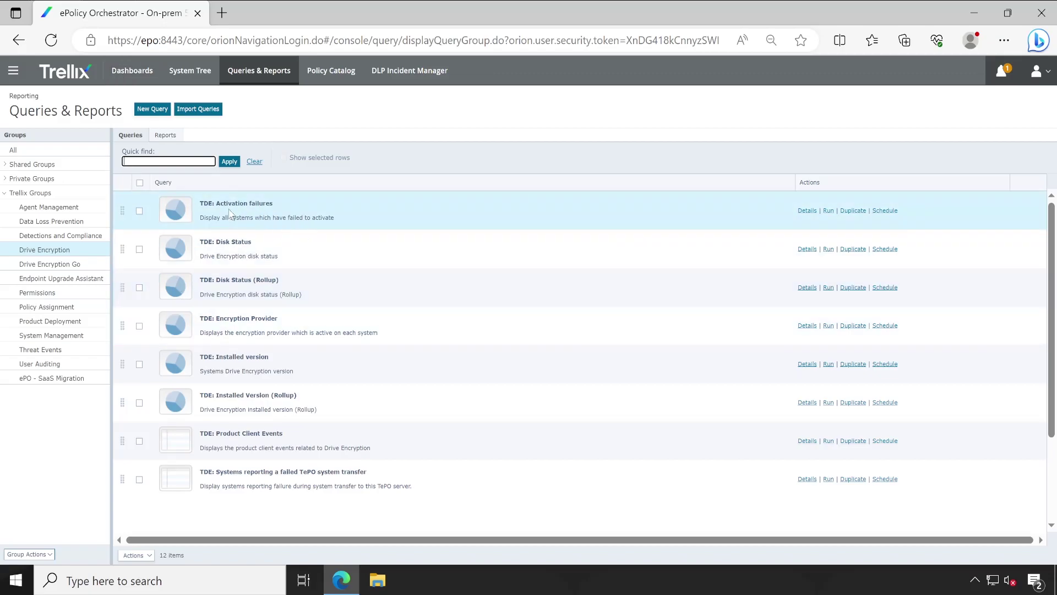
pyautogui.click(232, 208)
pyautogui.click(831, 212)
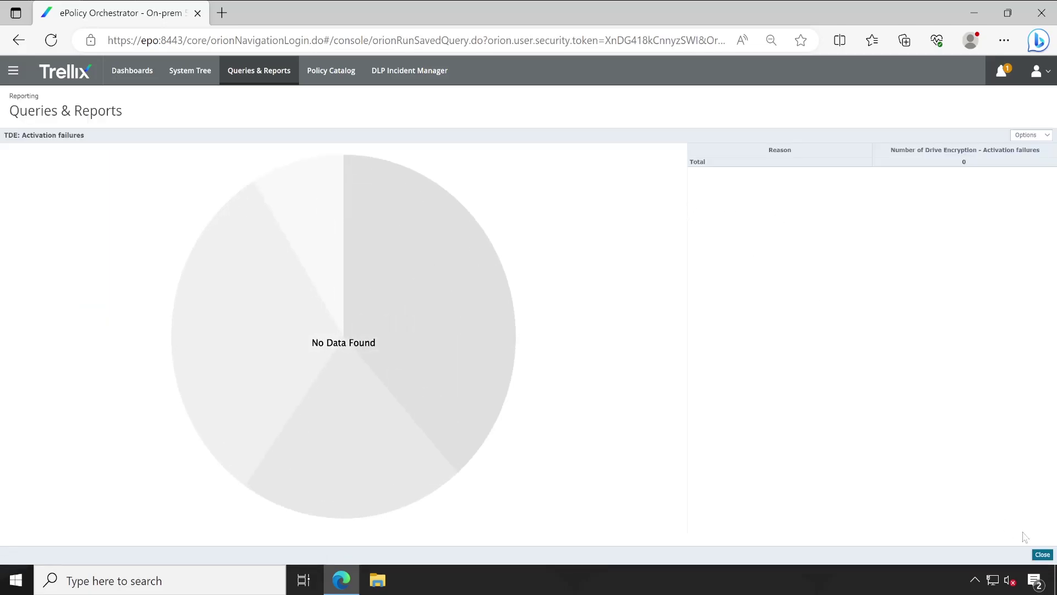
# - Close the Activation failures results and check that query's available actions without applying any
pyautogui.click(1042, 554)
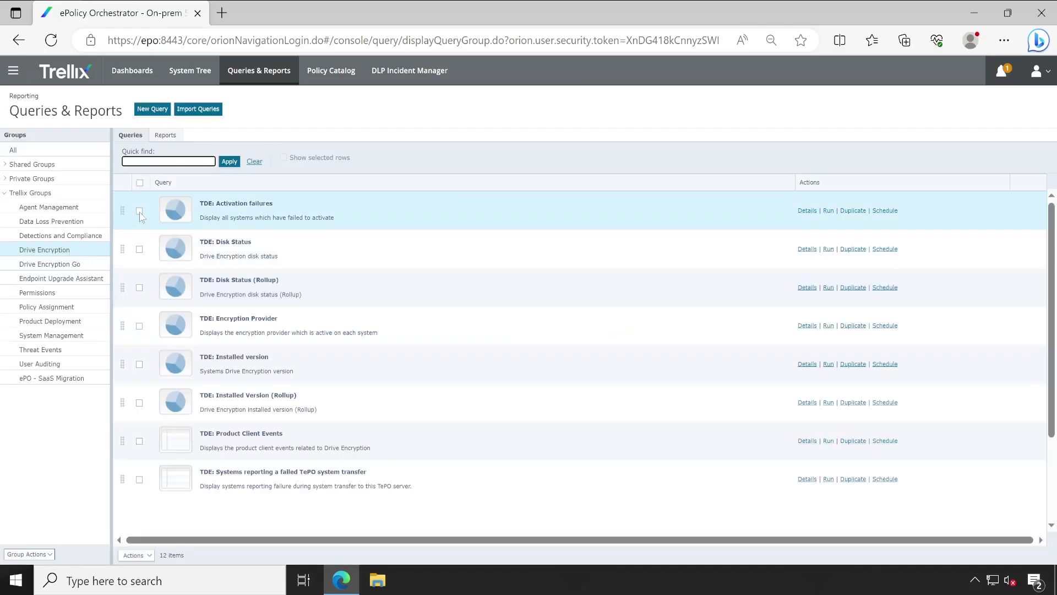
pyautogui.click(140, 212)
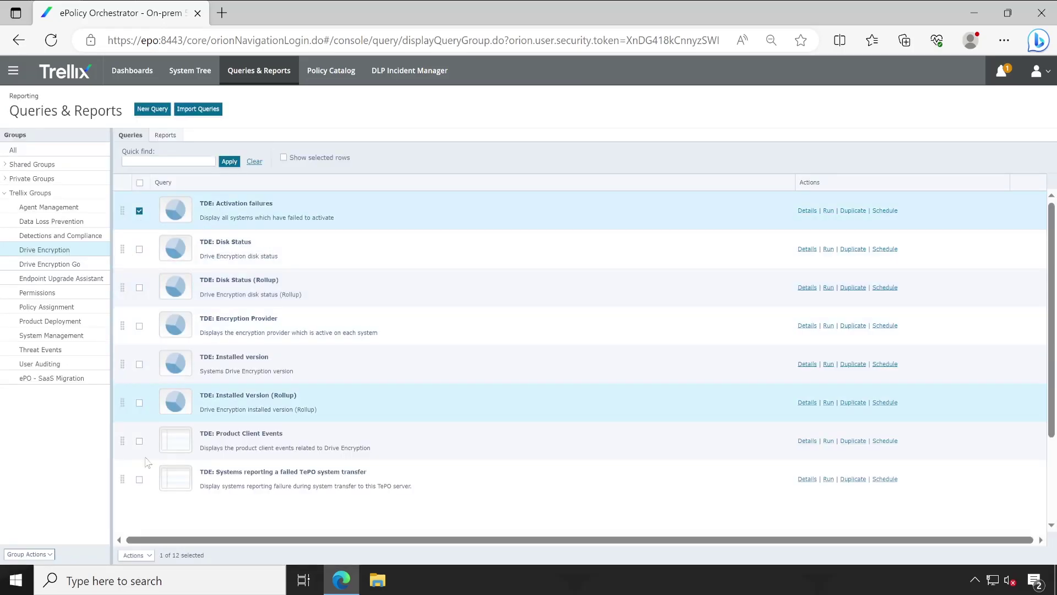
pyautogui.click(135, 555)
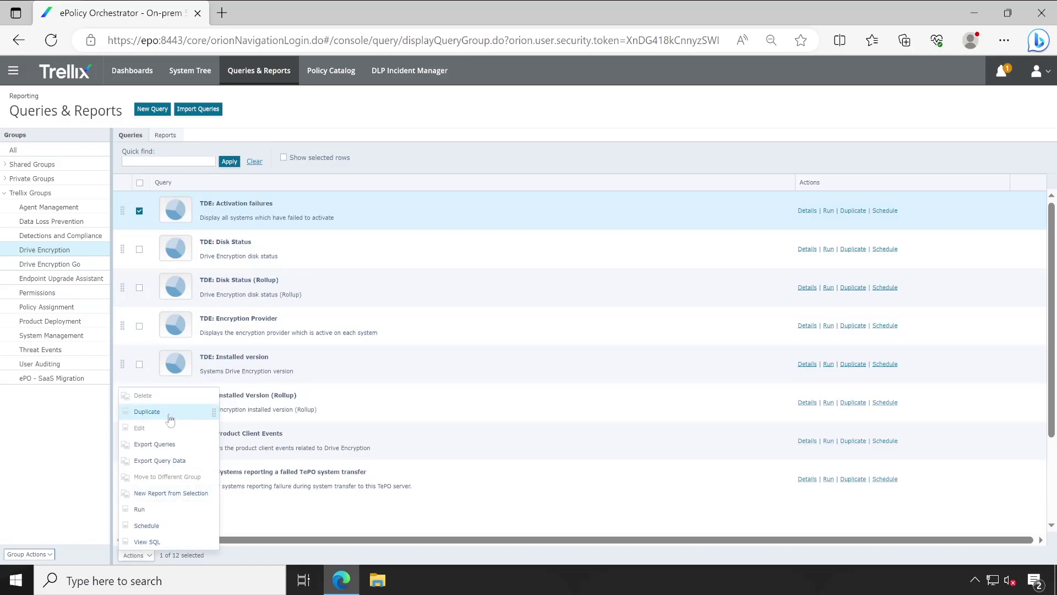
pyautogui.click(484, 126)
pyautogui.click(139, 211)
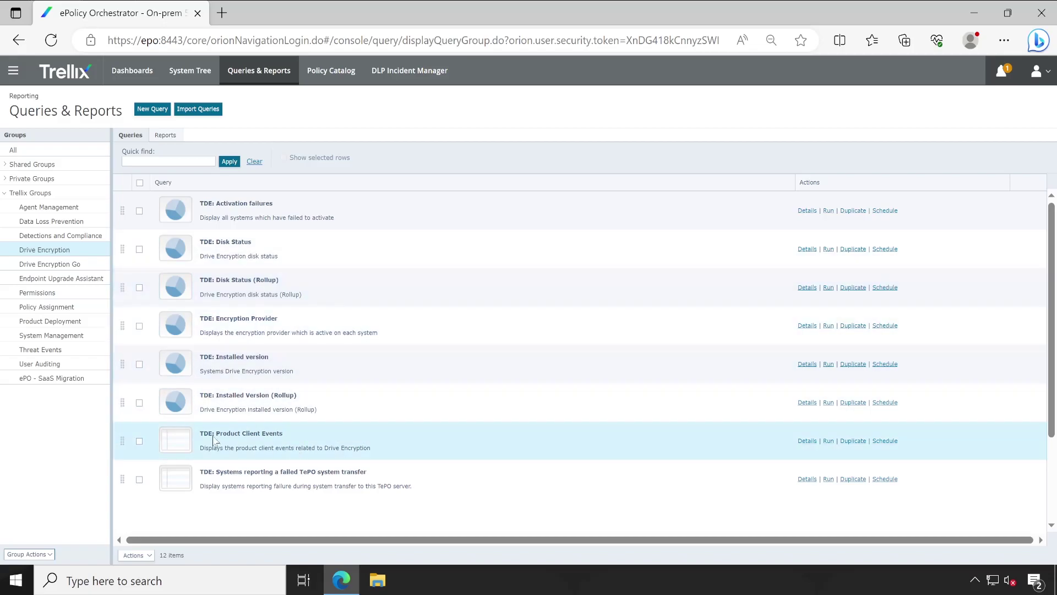
pyautogui.moveTo(222, 434); pyautogui.dragTo(294, 437)
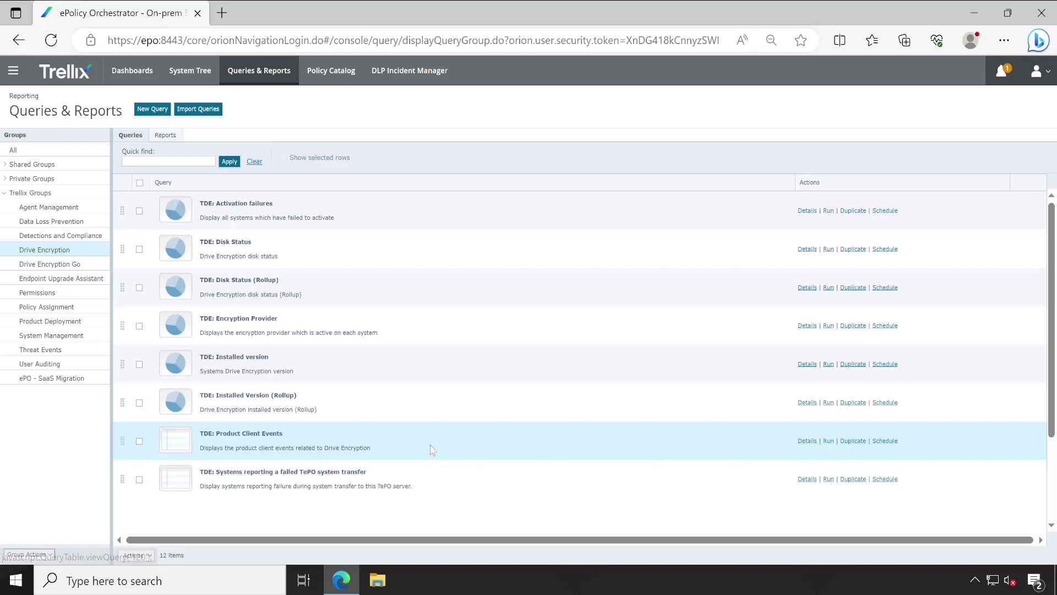
# - Run TDE: Product Client Events and scroll through its 172 events for T1
pyautogui.click(833, 444)
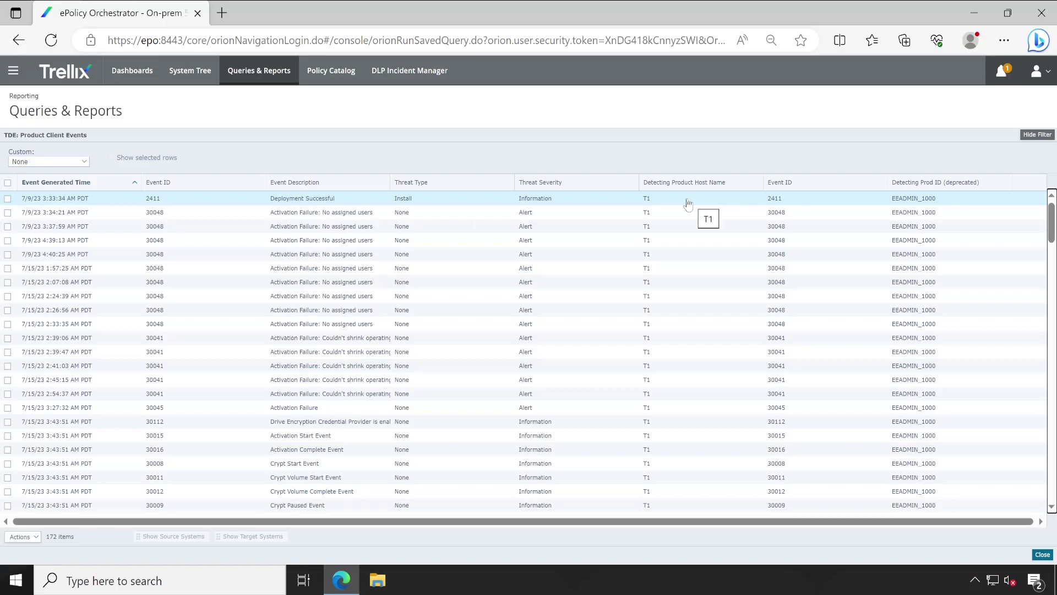
pyautogui.scroll(-15, 688, 204)
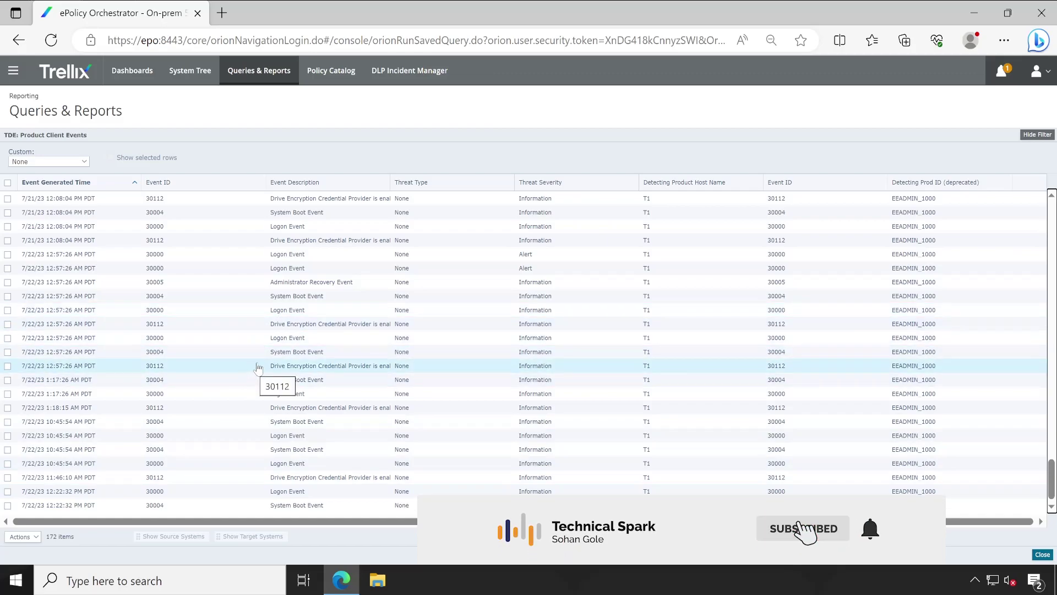
# - Close the Product Client Events results to return to the Drive Encryption query list
pyautogui.click(1042, 554)
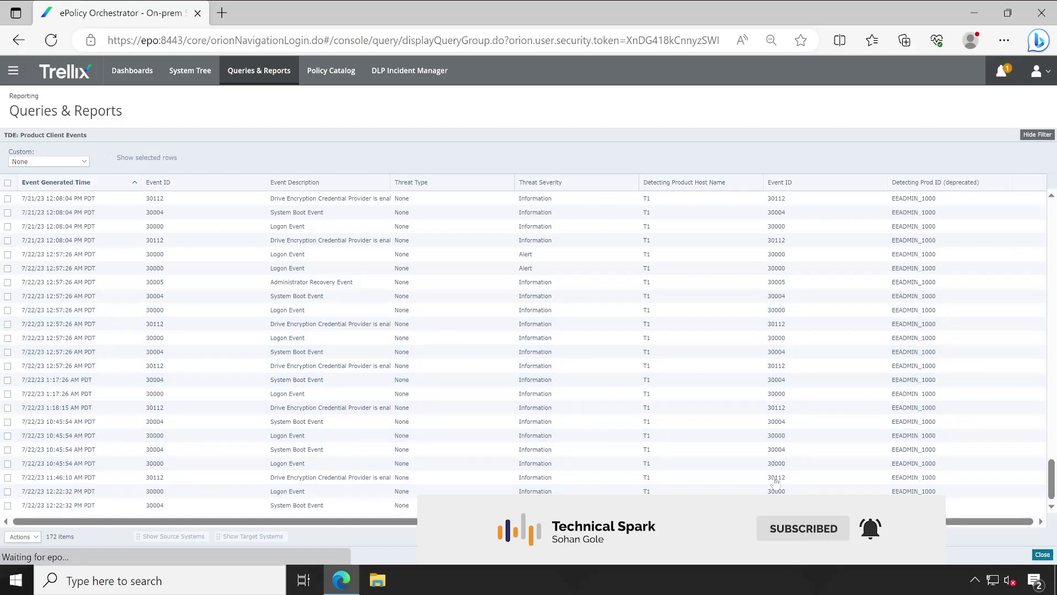